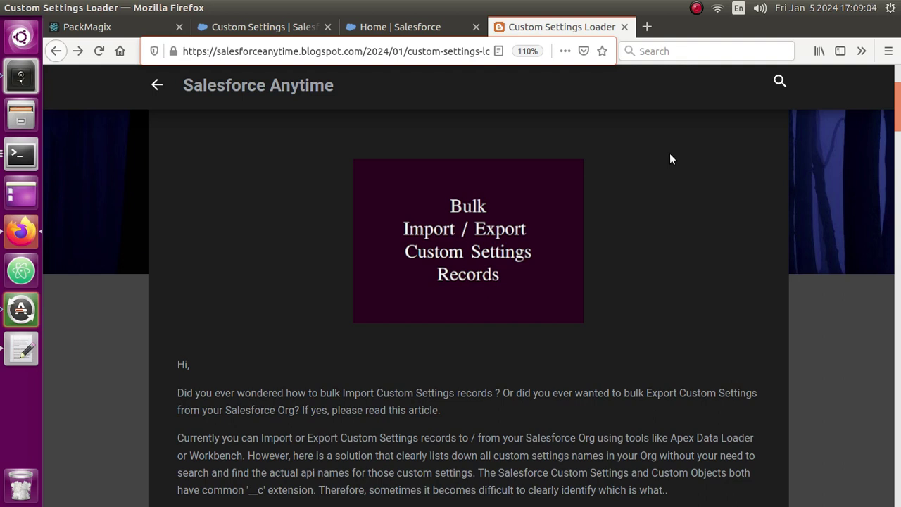
Step: Switch to the Salesforce Custom Settings list showing Hierarchy and Order Custom Settings
scroll(387, 364, down, 1)
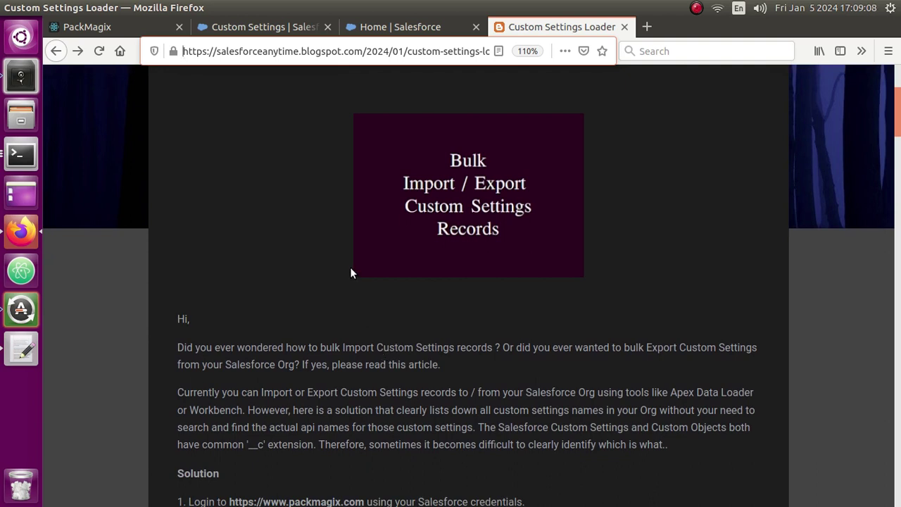
scroll(350, 271, up, 1)
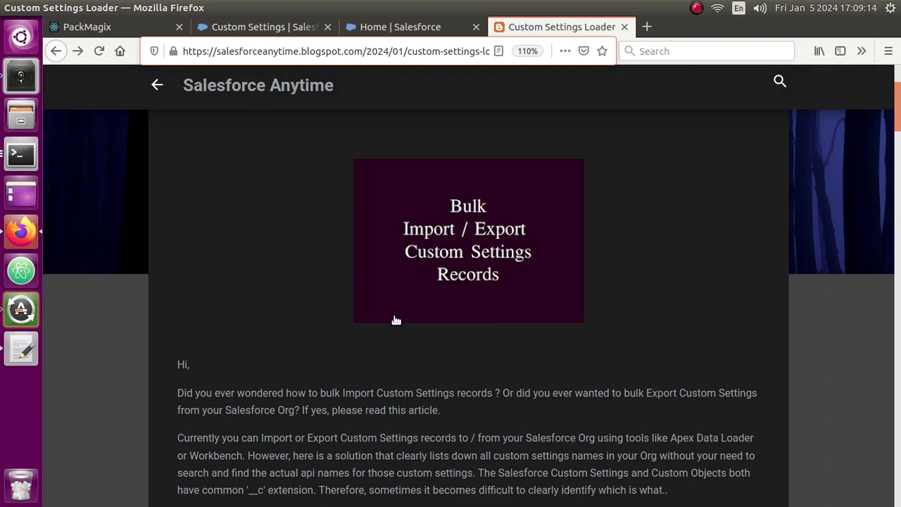
scroll(396, 321, down, 1)
scroll(397, 321, down, 20)
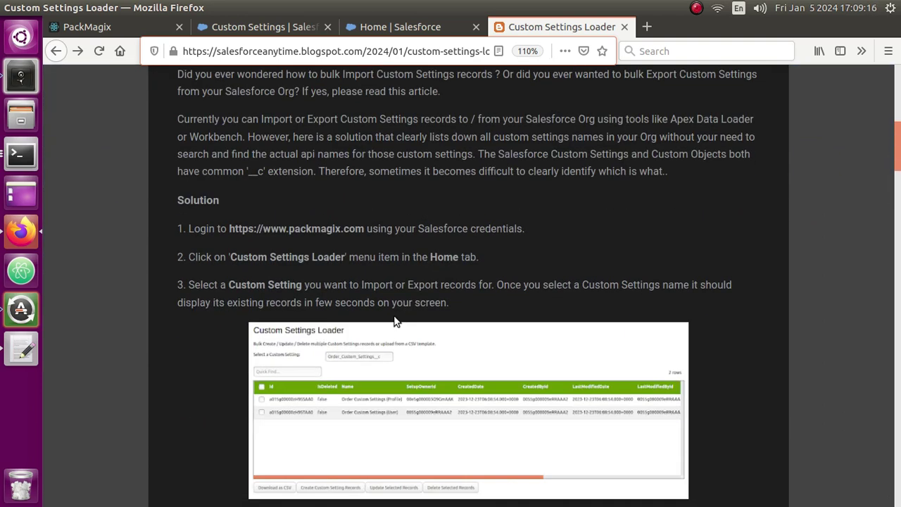
scroll(397, 321, down, 10)
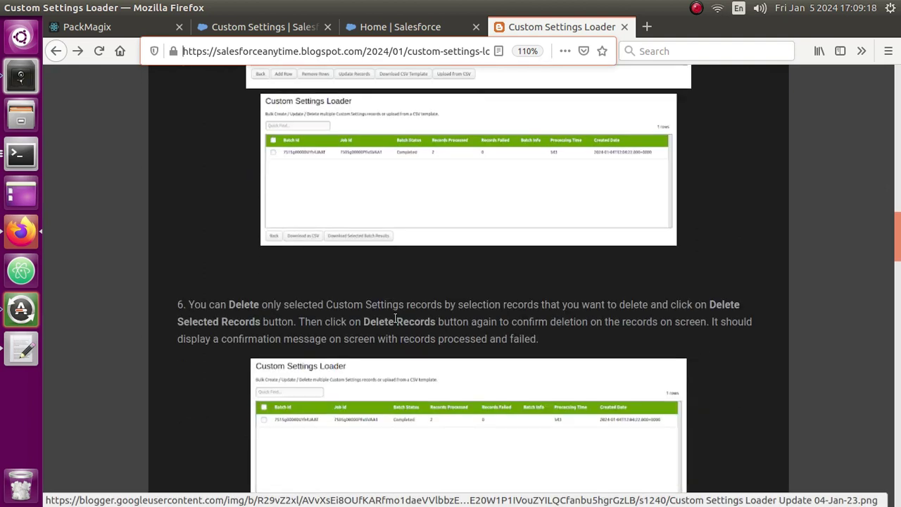
scroll(394, 316, up, 15)
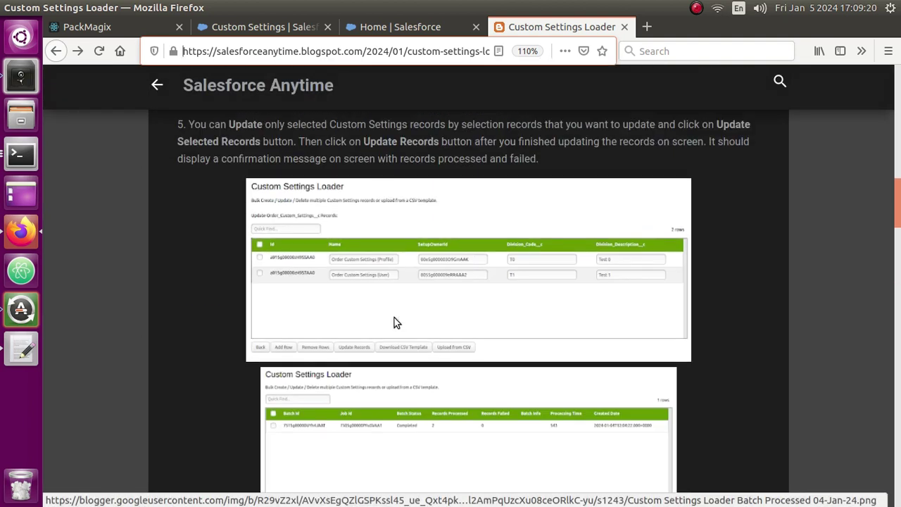
scroll(395, 318, up, 10)
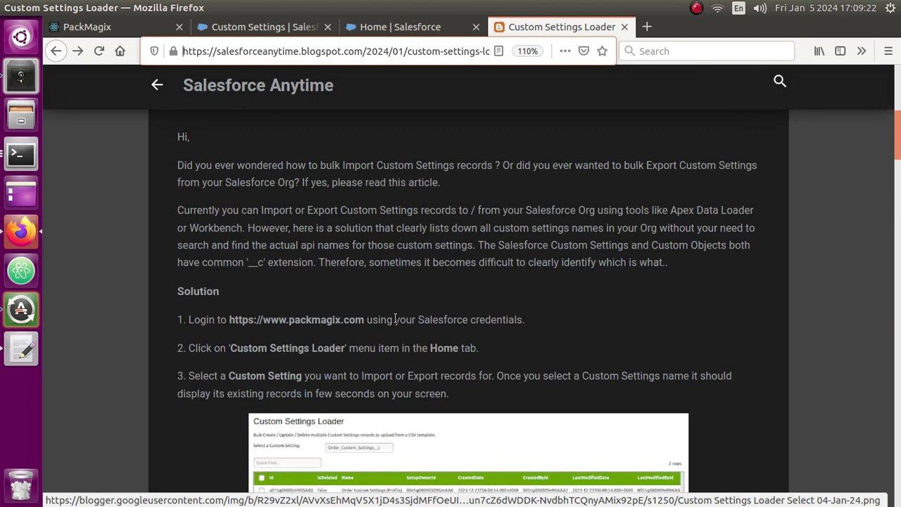
scroll(374, 312, up, 3)
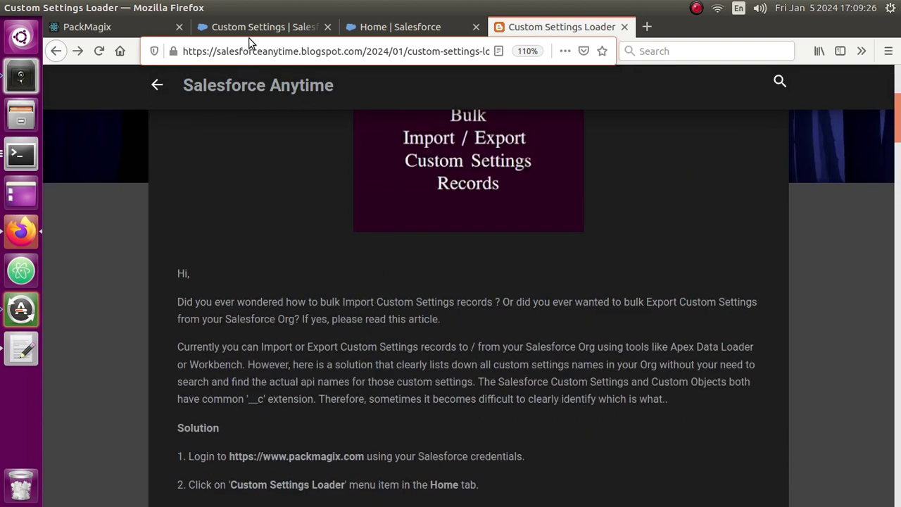
scroll(320, 302, up, 3)
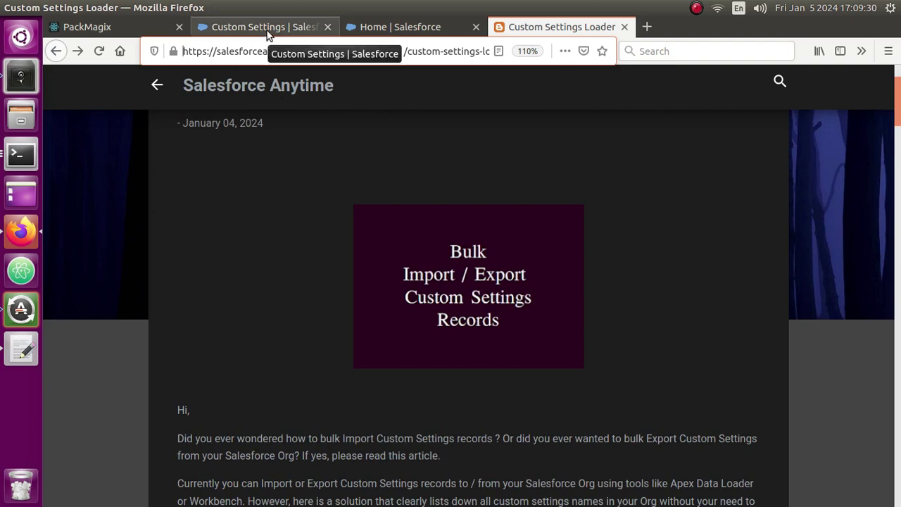
click(267, 30)
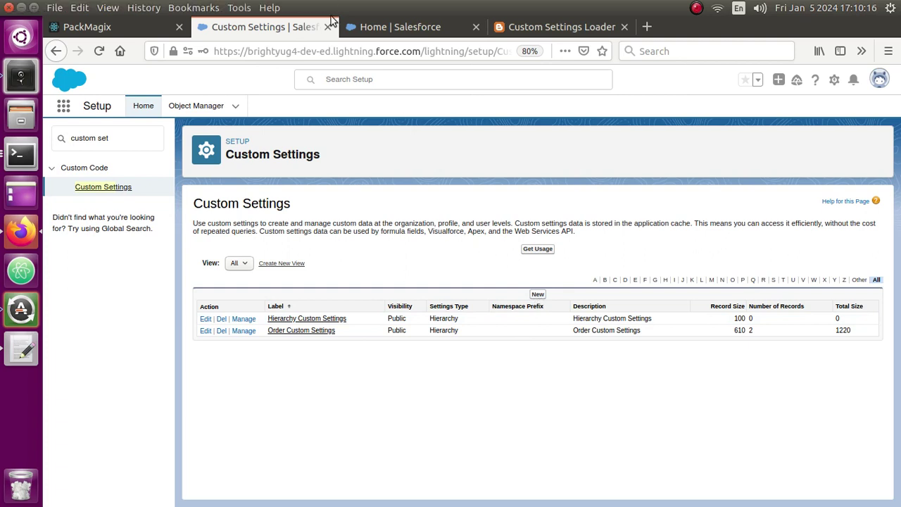
Step: Bring up the New Custom Setting Definition form for the public hierarchy setting New Custom Settings
click(384, 28)
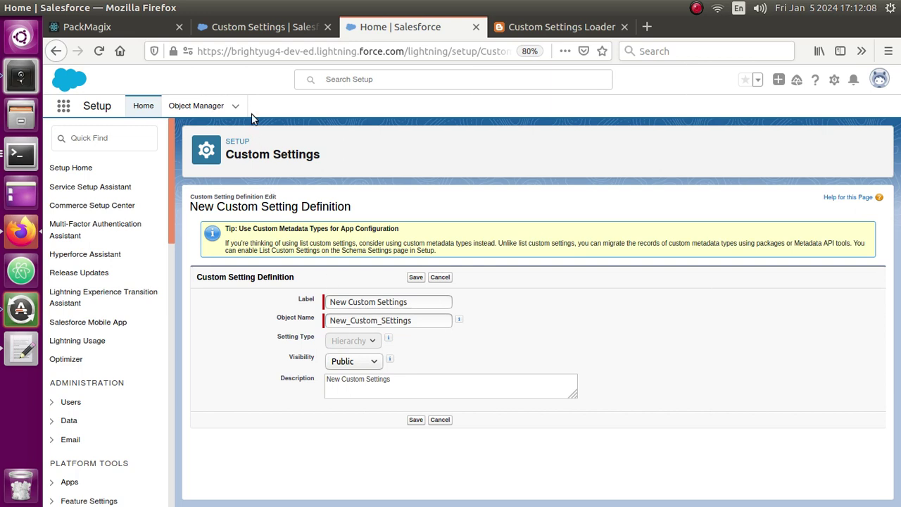
Step: Log PackMagix into the Salesforce org via OAuth 2.0 and grant it access
click(103, 29)
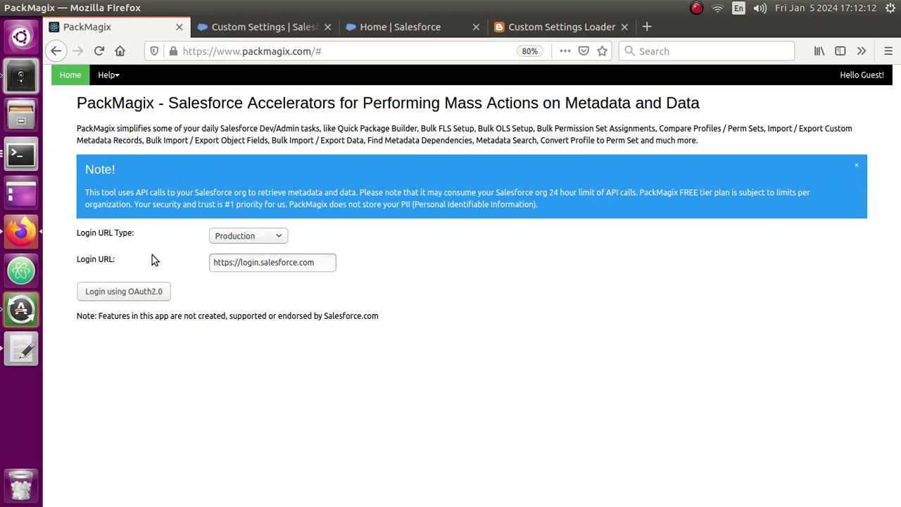
click(144, 296)
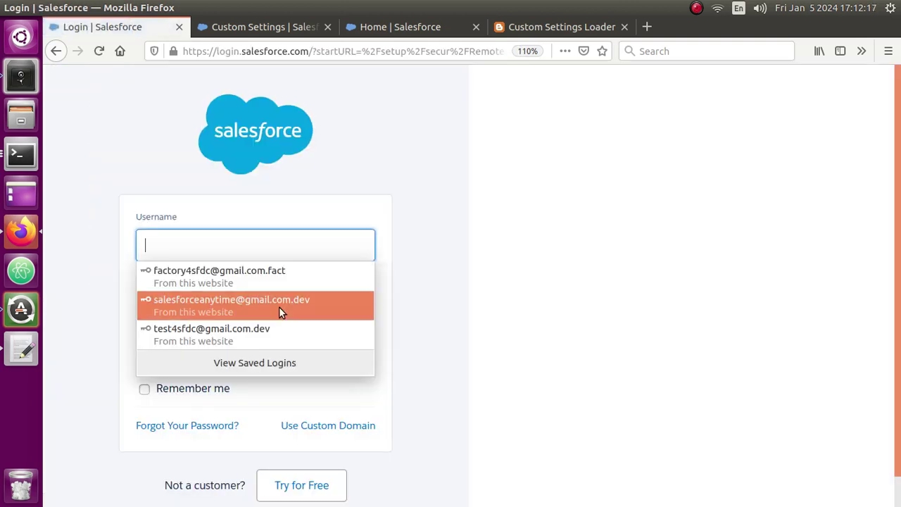
click(279, 306)
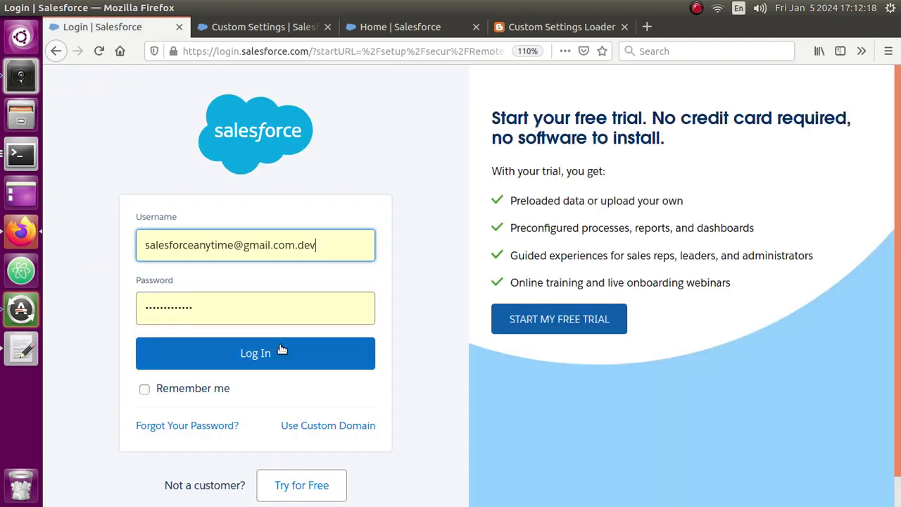
click(276, 354)
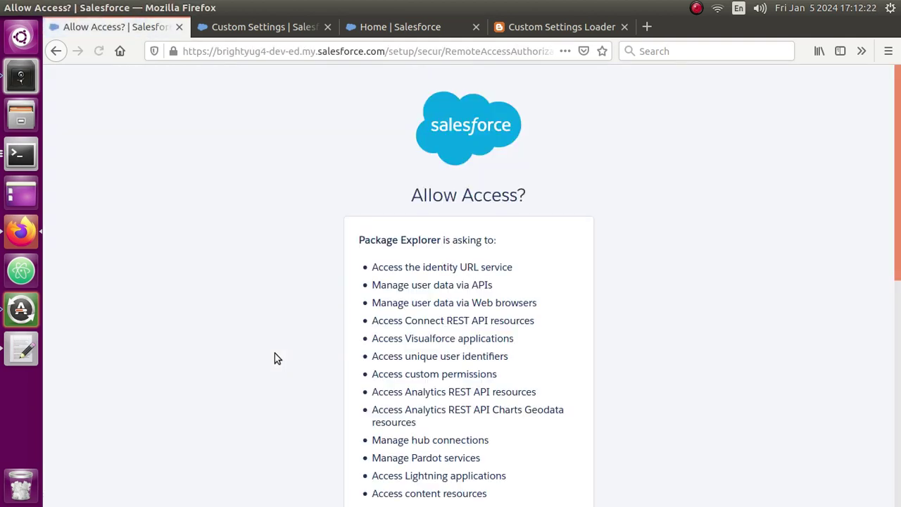
scroll(277, 358, down, 10)
click(526, 397)
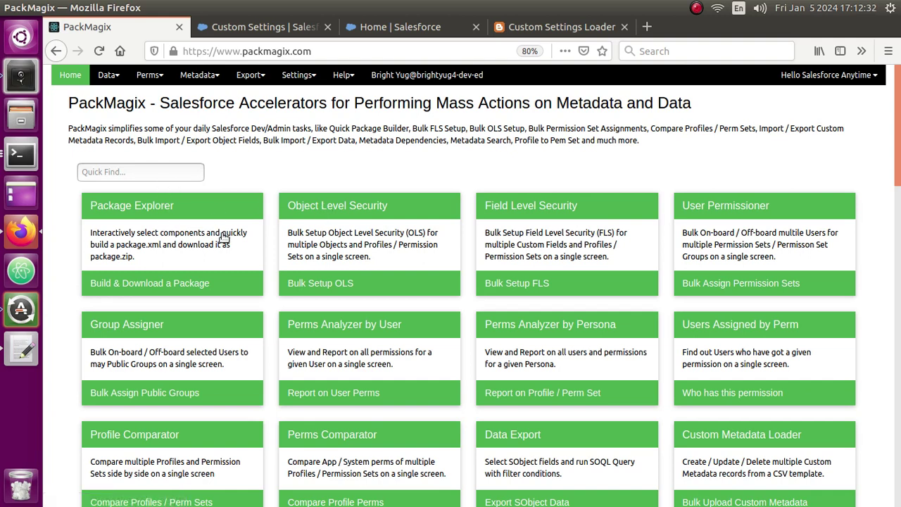
scroll(162, 235, down, 10)
scroll(758, 432, down, 5)
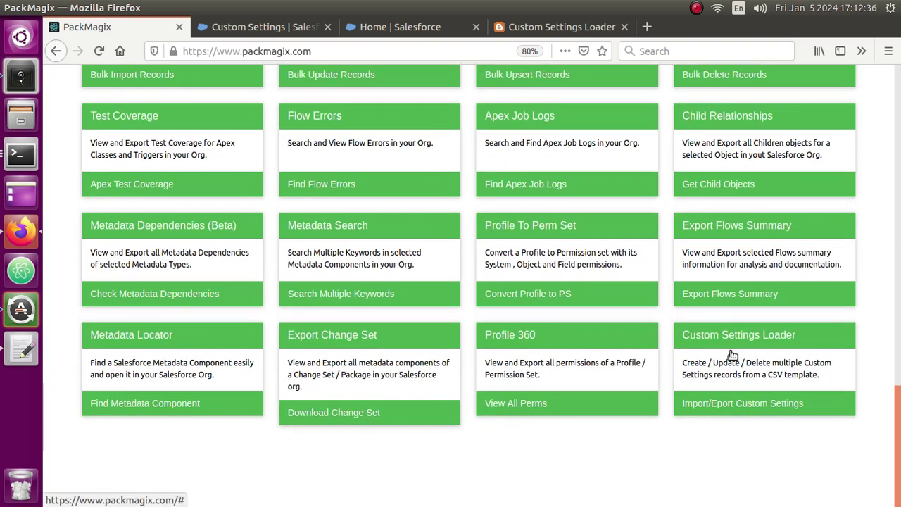
Step: Open Custom Settings Loader and list the org's Order and Hierarchy custom settings
click(737, 370)
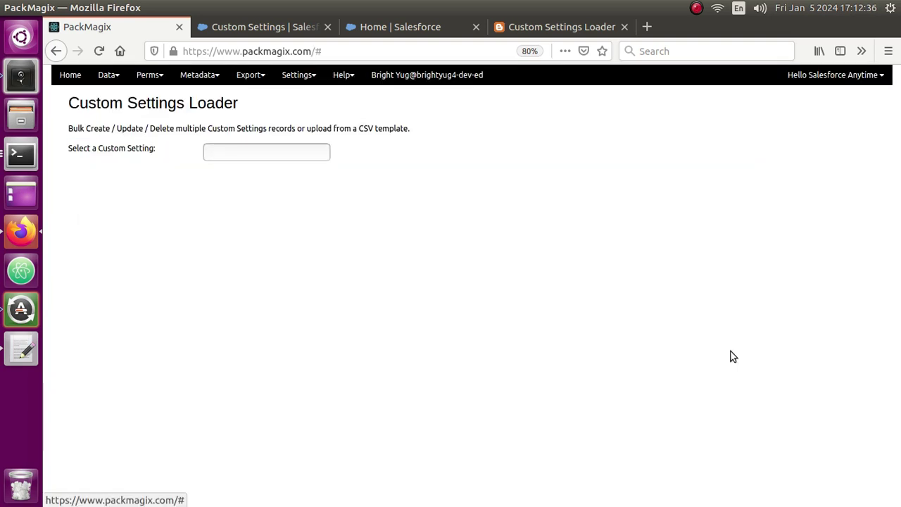
click(225, 154)
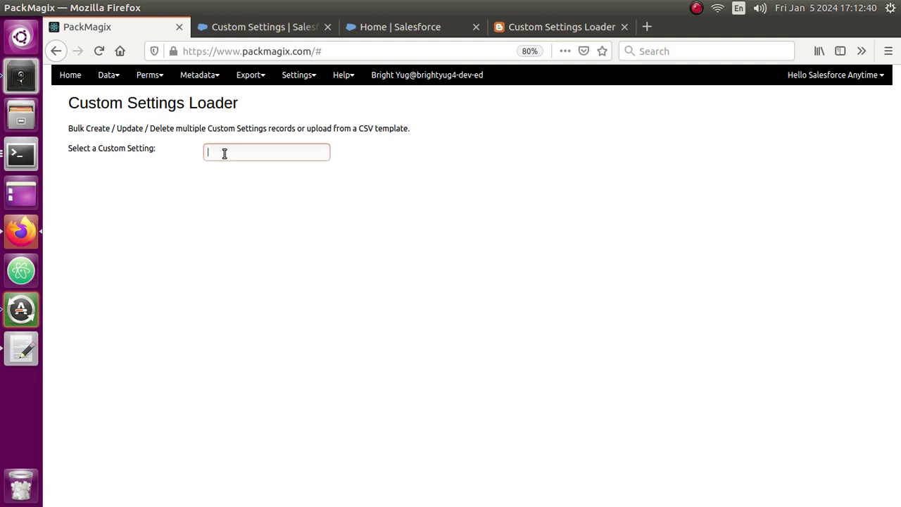
click(224, 154)
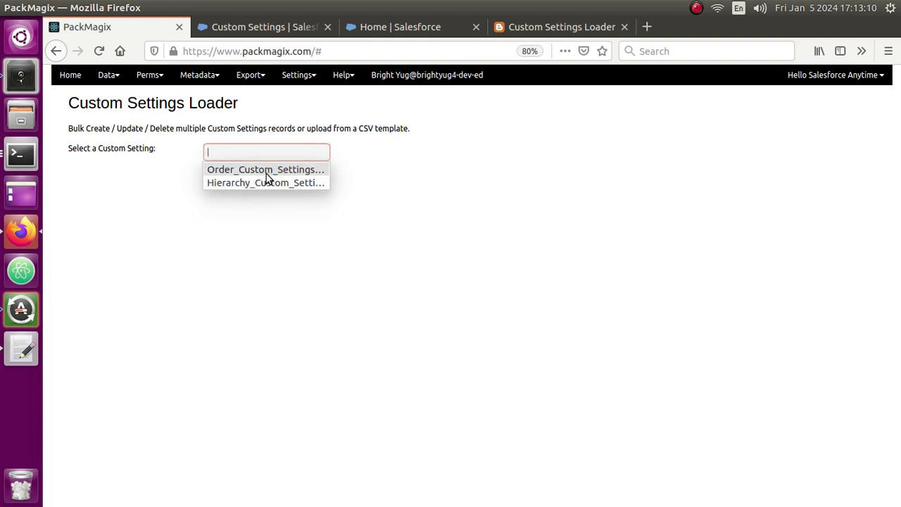
Step: Load Order_Custom_Settings__c, select its User and Profile records, and open the create-records table
click(266, 170)
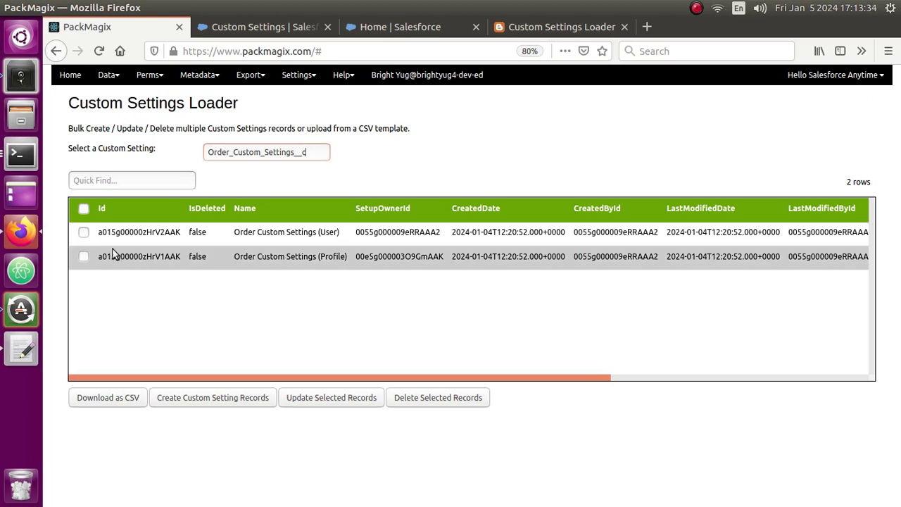
click(84, 209)
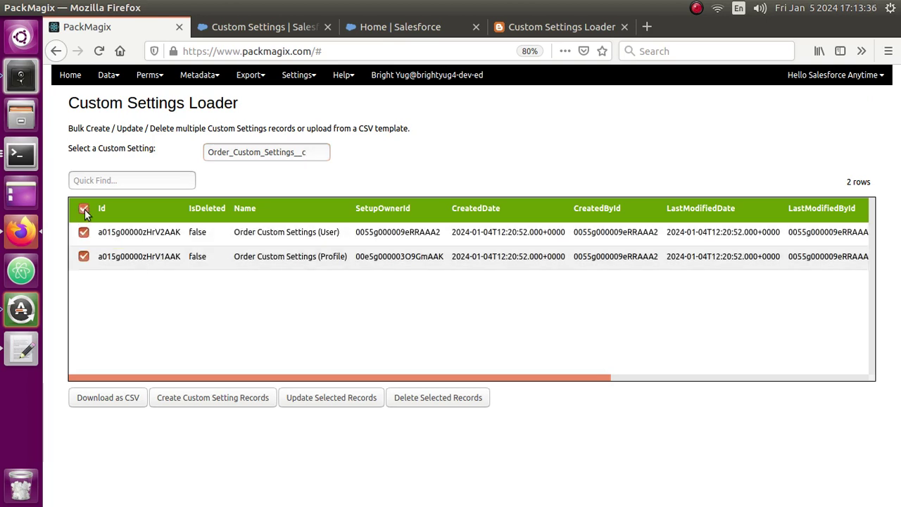
click(108, 398)
Step: Add a test row named 'test' to the create table, then return to the records list
click(214, 399)
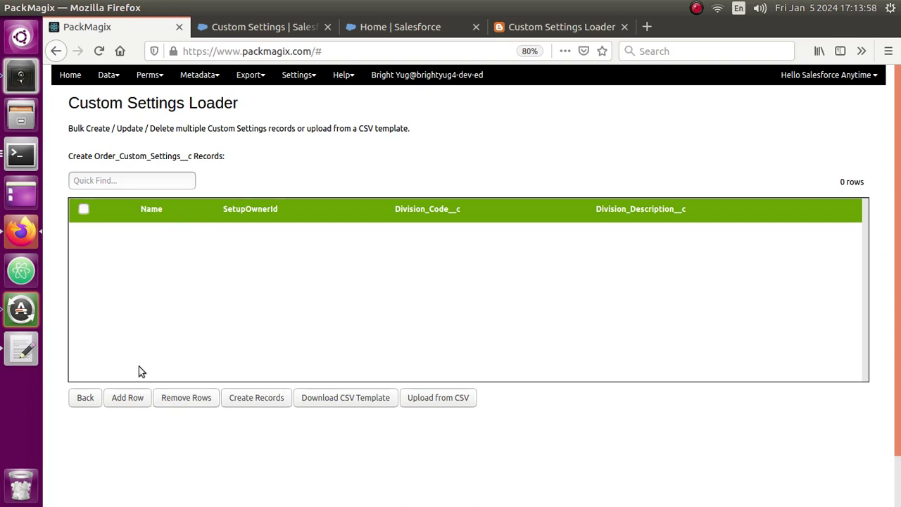
click(128, 399)
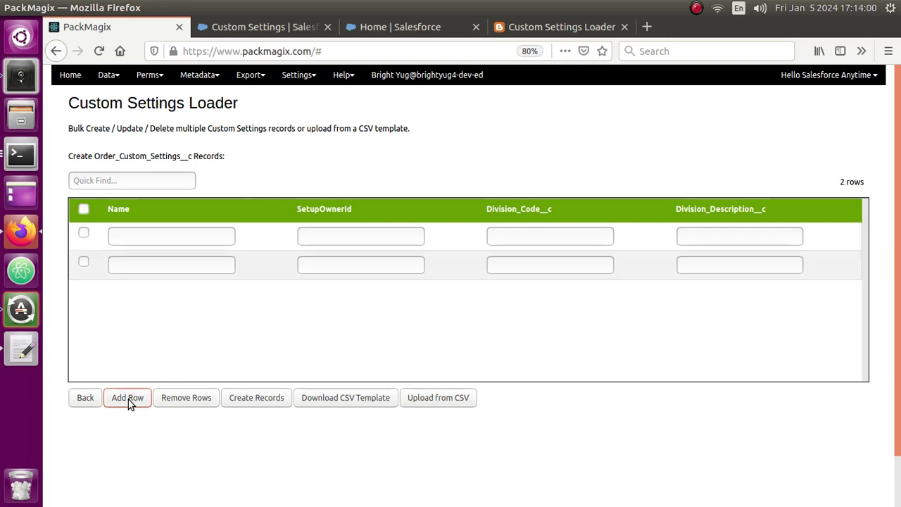
click(132, 237)
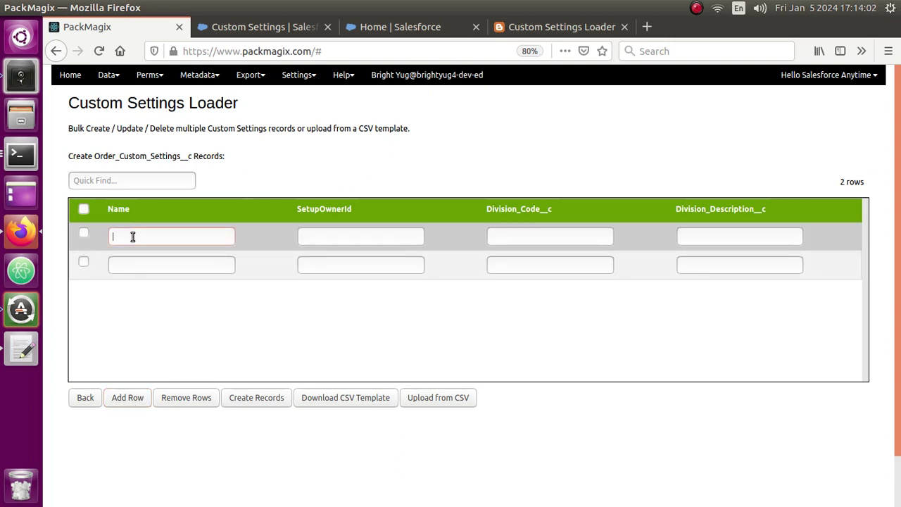
text(trert)
drag(153, 239, 45, 233)
text(test)
click(339, 235)
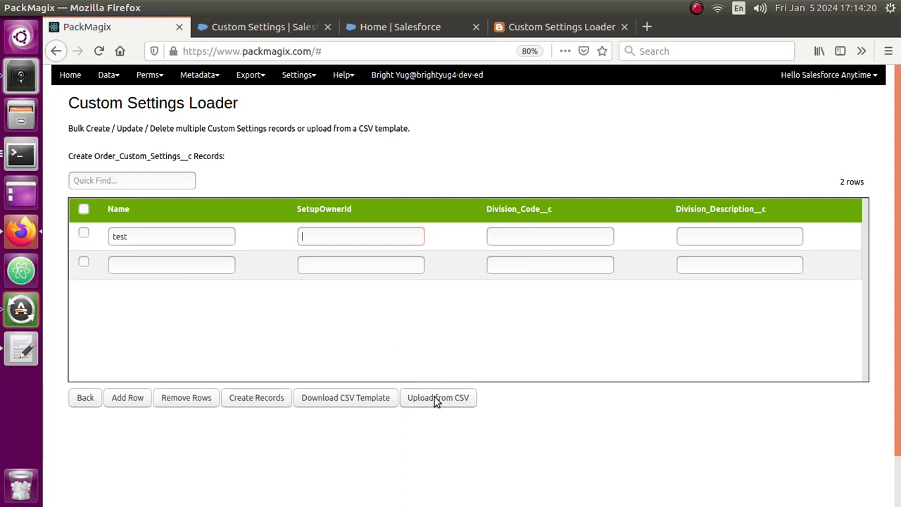
click(75, 398)
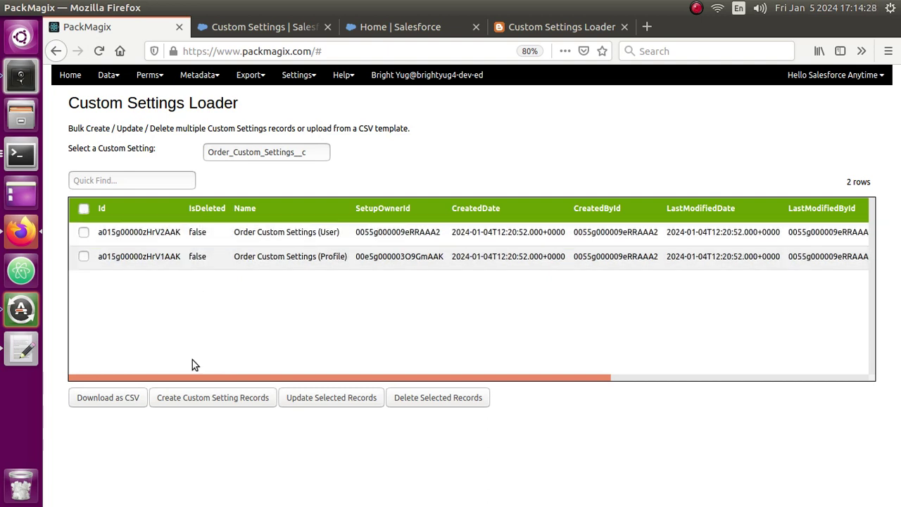
drag(201, 380, 415, 399)
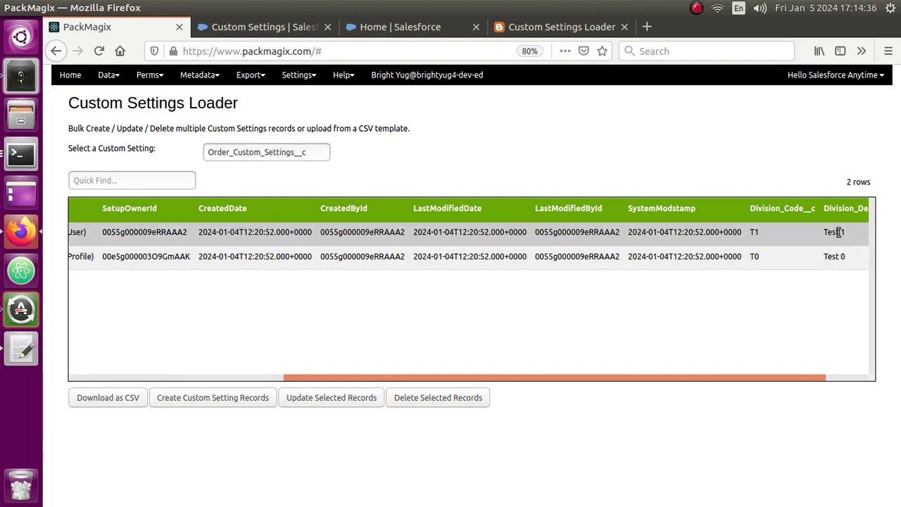
drag(787, 378, 854, 364)
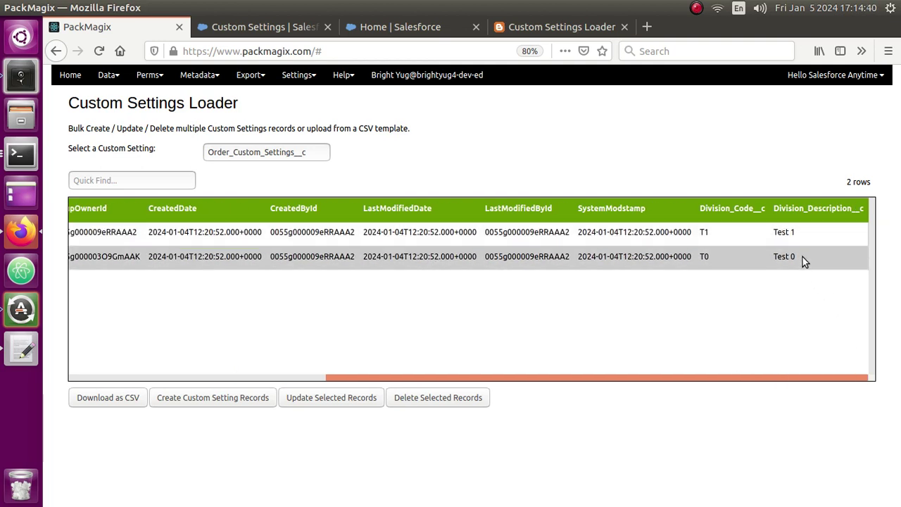
drag(374, 379, 92, 189)
Step: Select both Order_Custom_Settings__c records and open their delete view
click(89, 209)
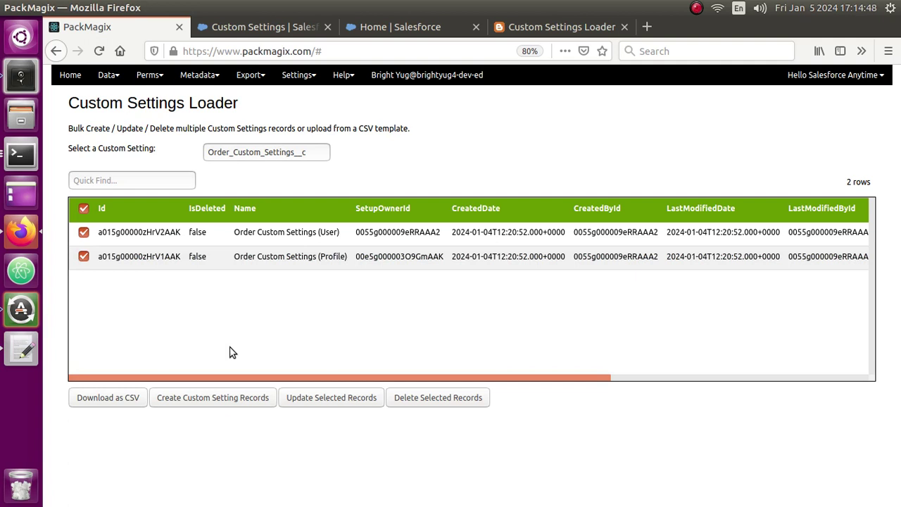
click(439, 398)
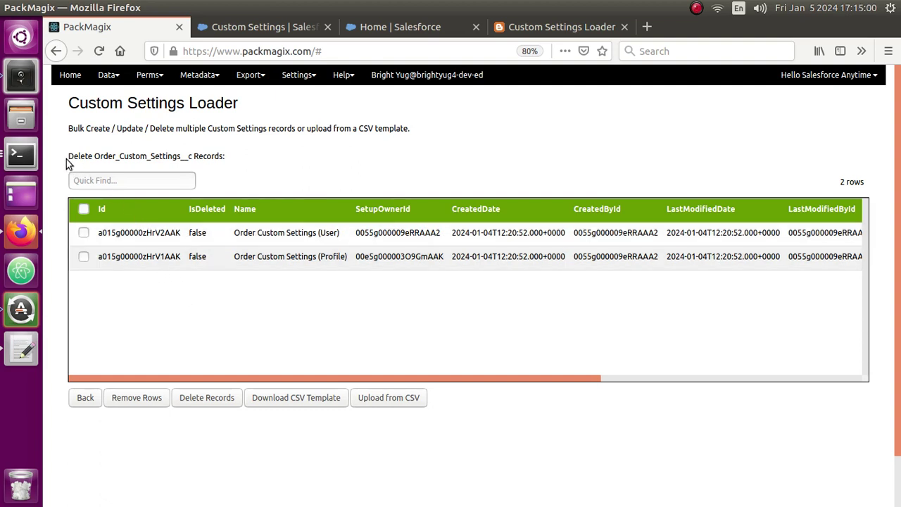
drag(226, 156, 93, 156)
click(158, 166)
Step: Delete the two Order_Custom_Settings__c records and go back to the now-empty records list
click(214, 397)
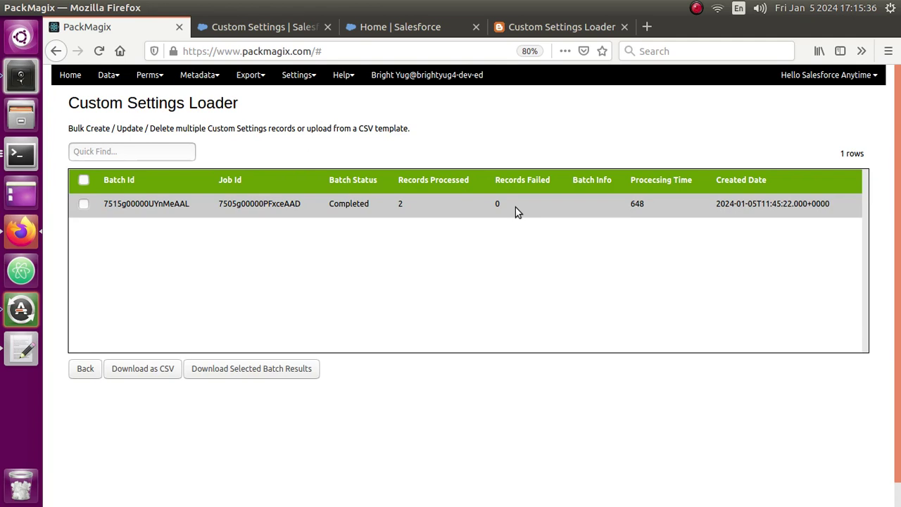
click(83, 373)
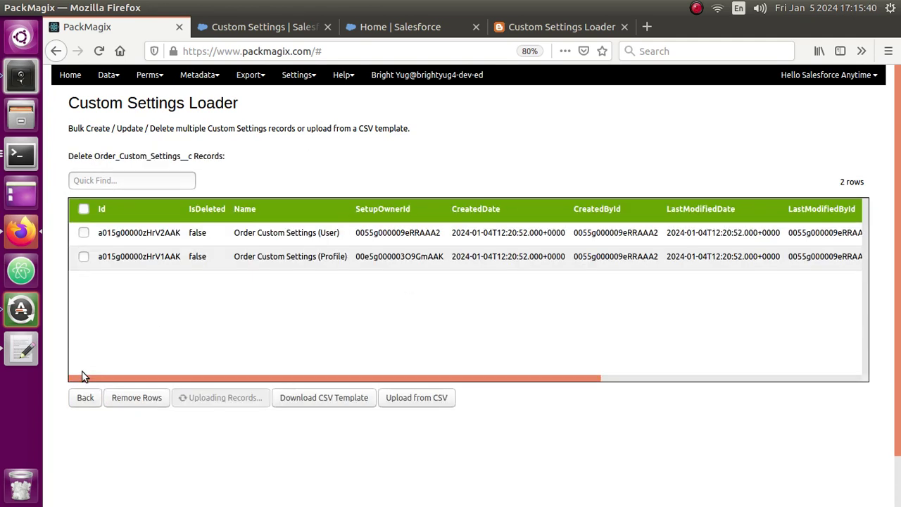
click(81, 402)
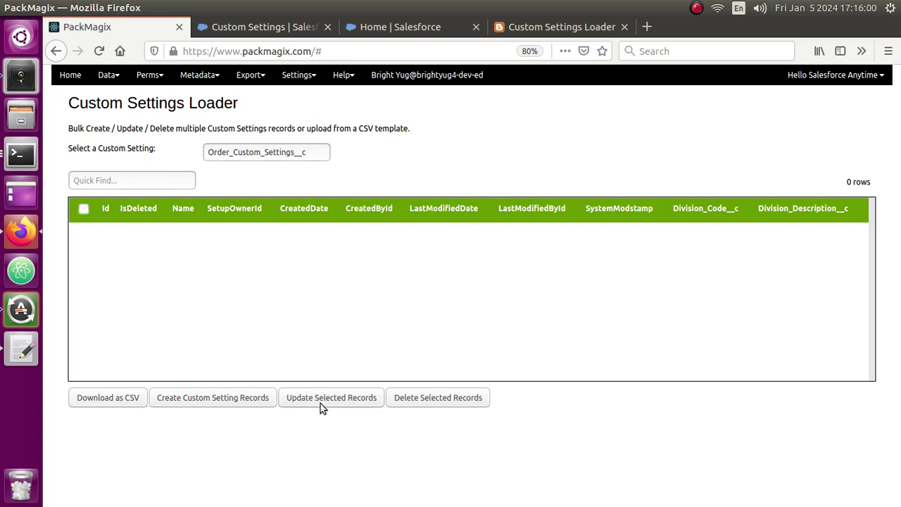
Step: Open CSV upload in the create-records view and browse for a file
click(201, 398)
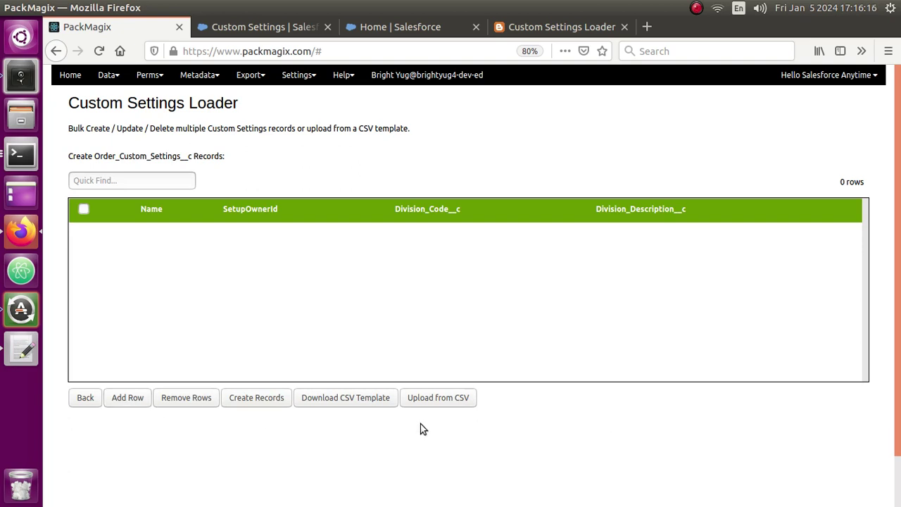
click(444, 400)
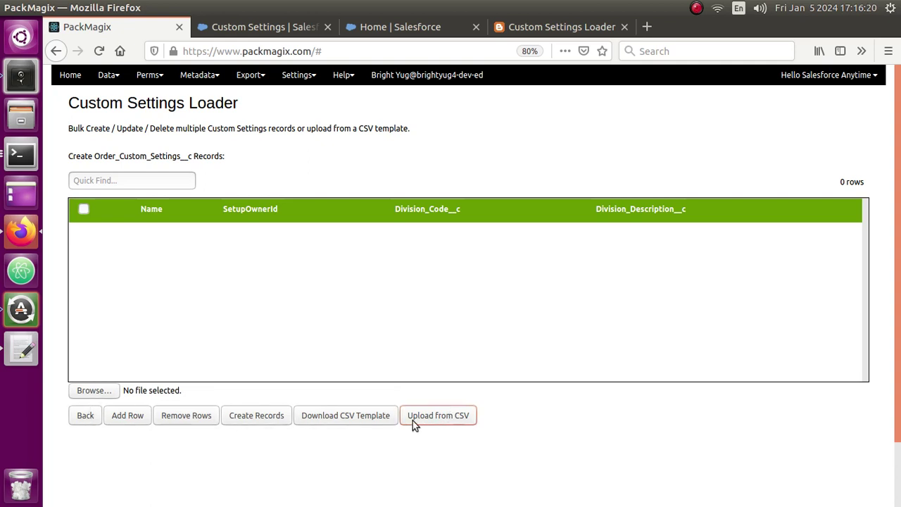
click(93, 392)
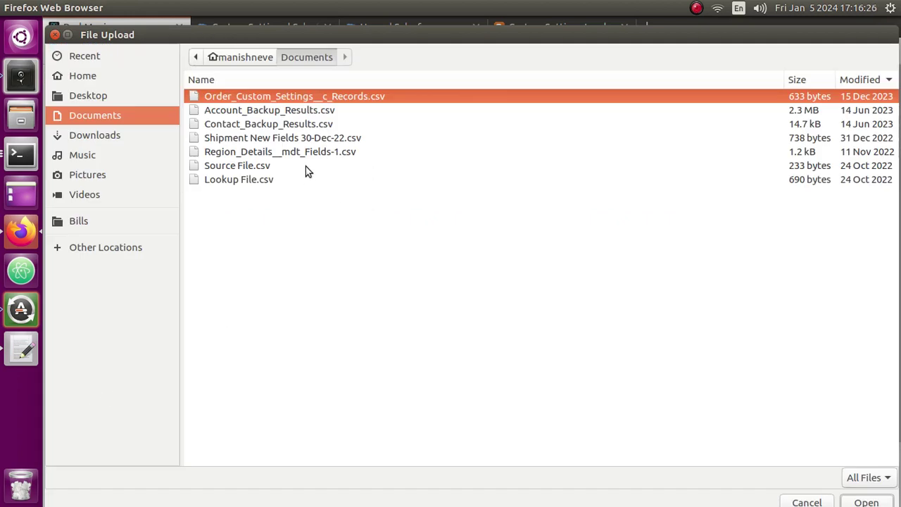
Step: Load Order_Custom_Settings__c_Records.csv from Documents, filling the table with Profile and User rows
double_click(287, 96)
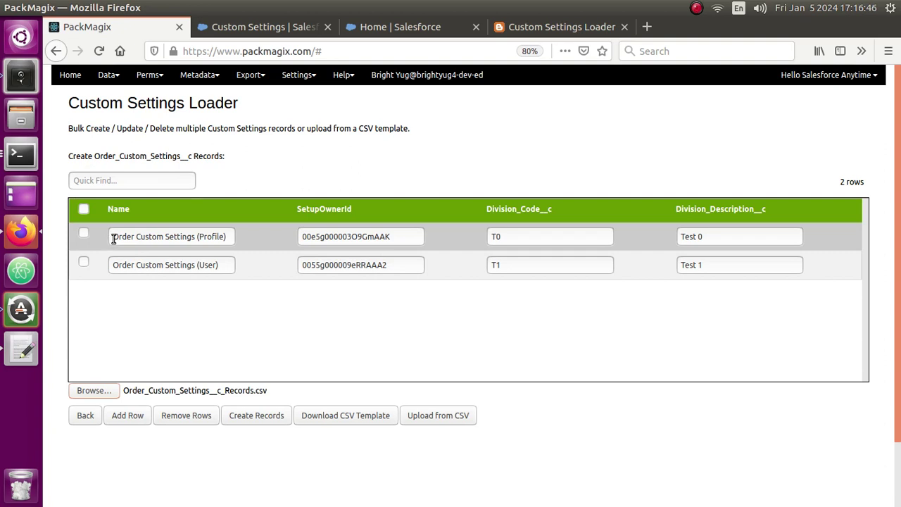
drag(111, 238, 239, 237)
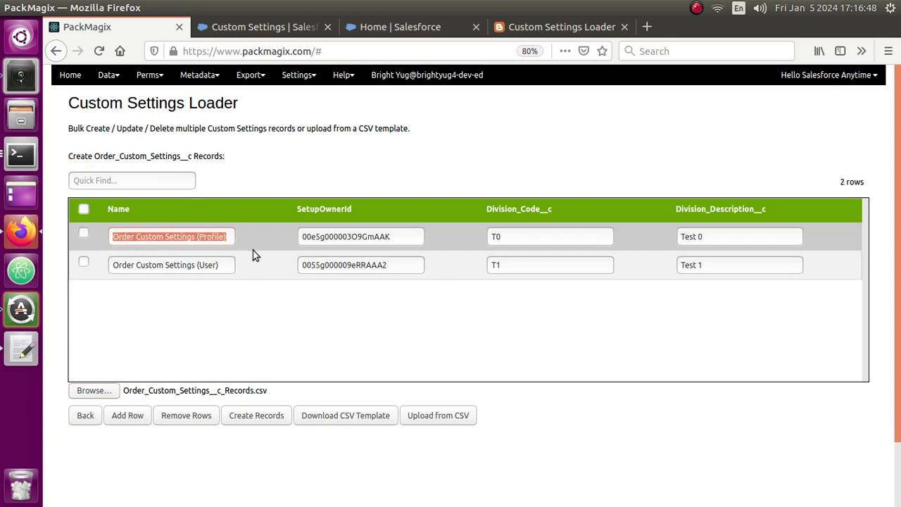
click(253, 251)
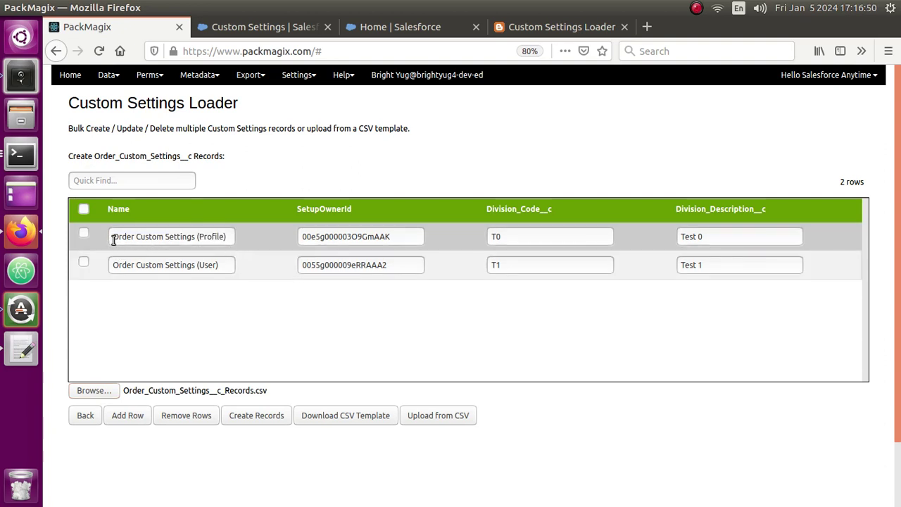
drag(114, 239, 239, 237)
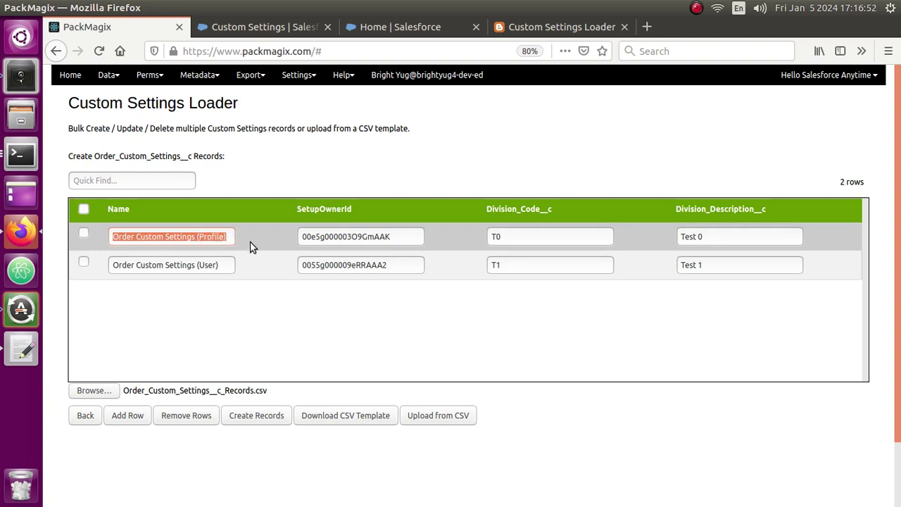
click(249, 246)
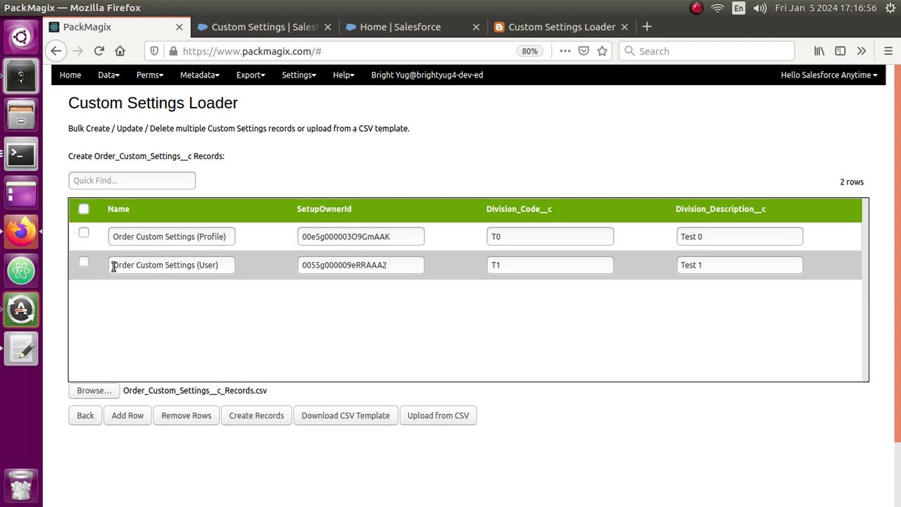
drag(113, 266, 221, 267)
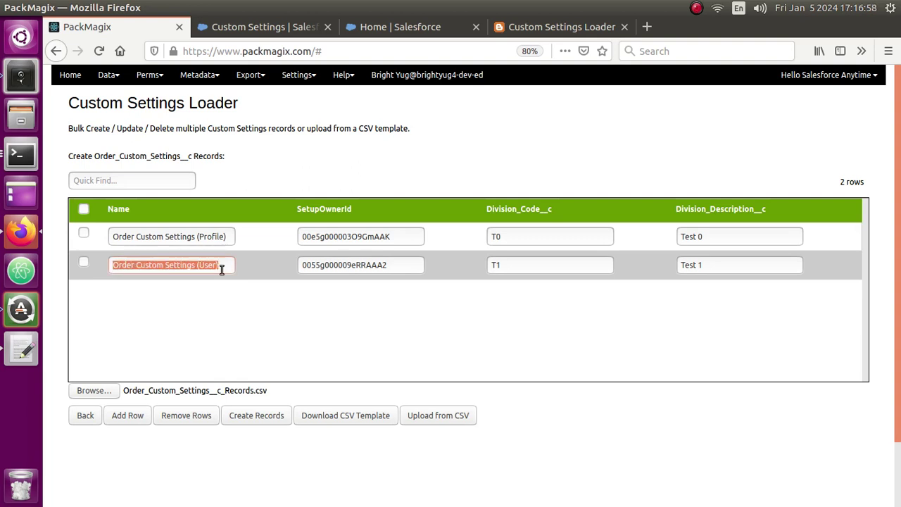
click(214, 304)
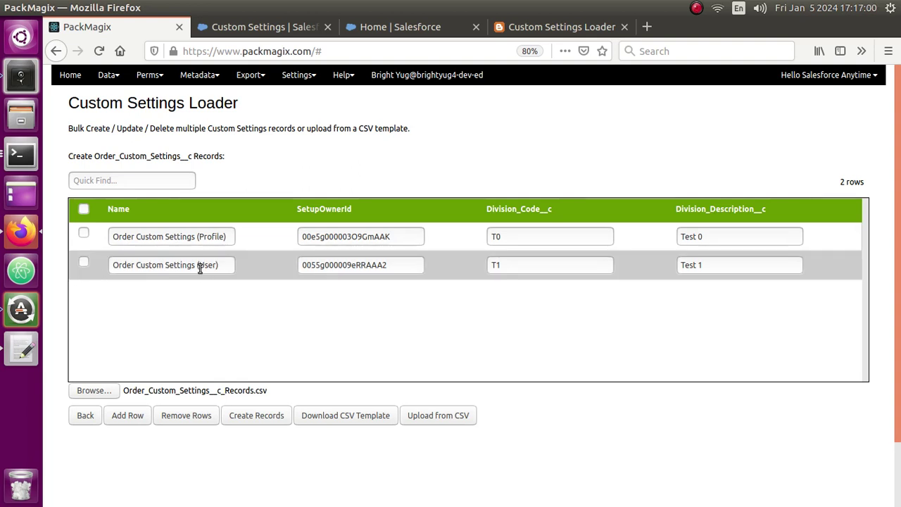
triple_click(200, 266)
click(215, 283)
click(226, 266)
click(236, 296)
double_click(328, 237)
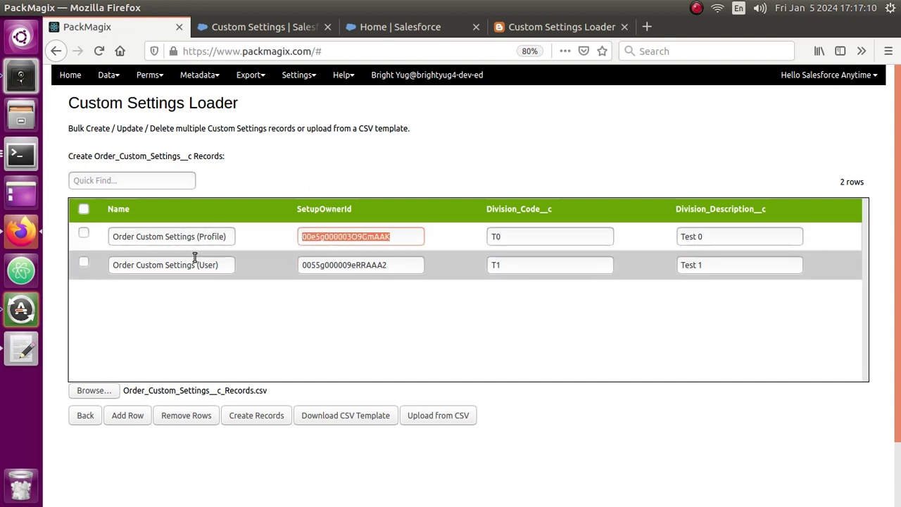
click(271, 245)
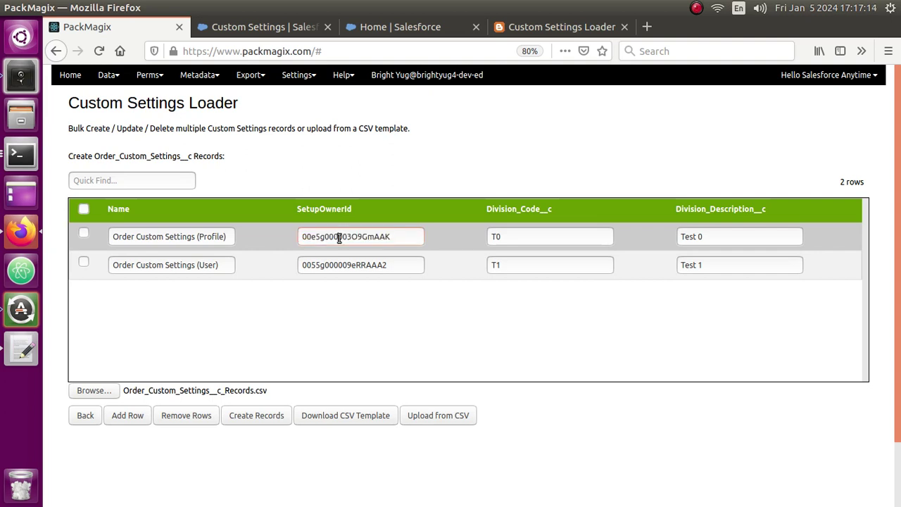
double_click(338, 238)
click(257, 262)
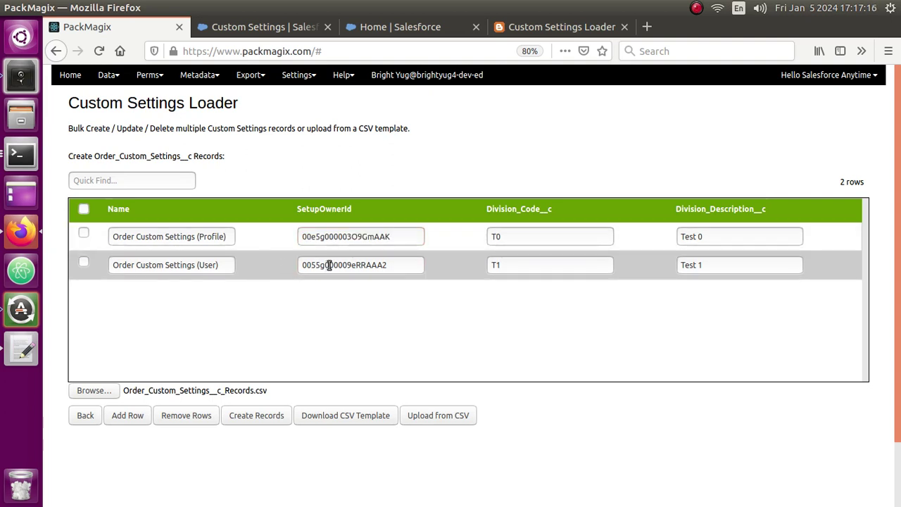
double_click(329, 265)
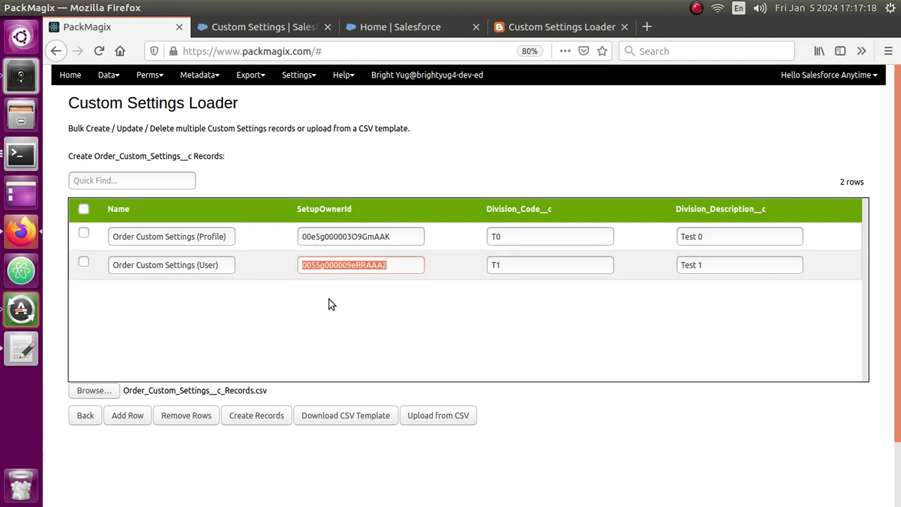
click(385, 311)
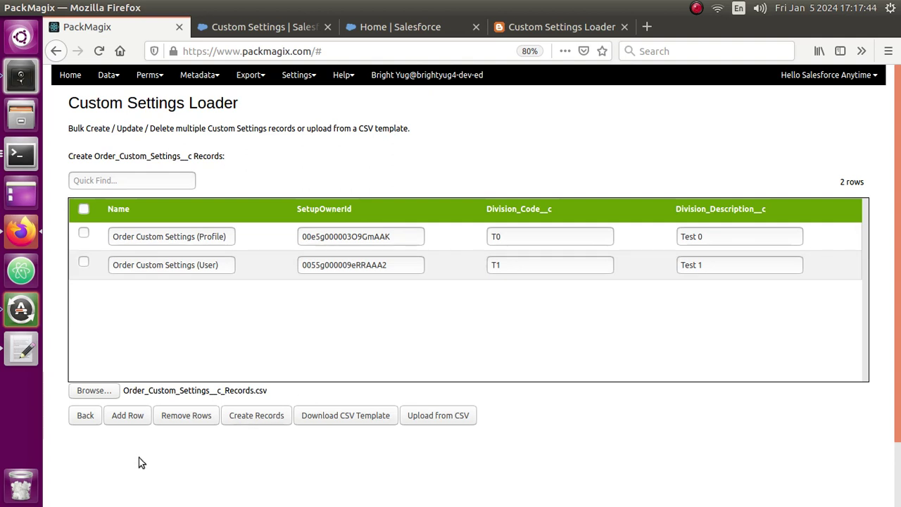
Step: Create the two Order_Custom_Settings__c records from the CSV, confirm 2 processed, 0 failed, and return
click(257, 421)
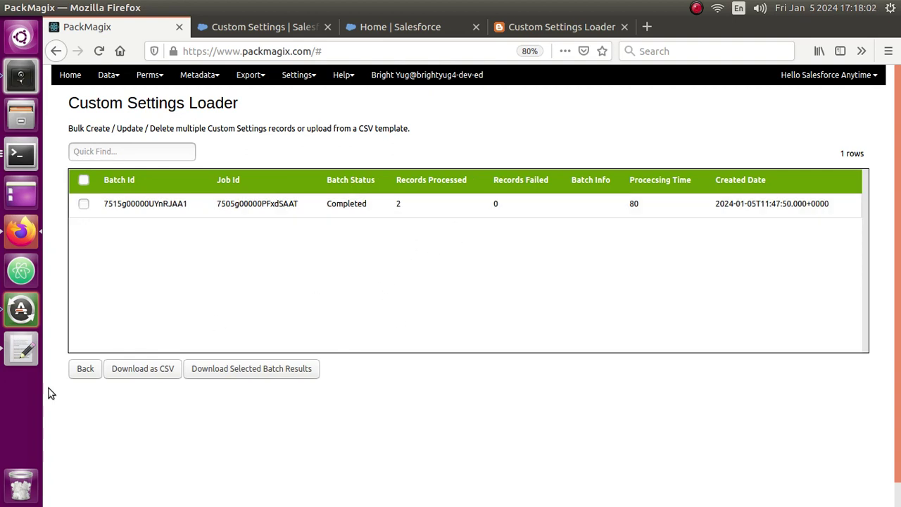
click(80, 371)
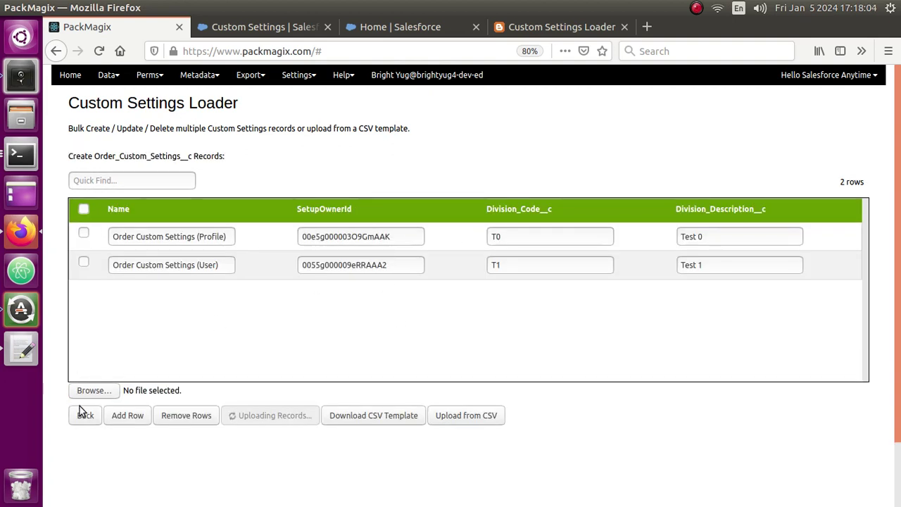
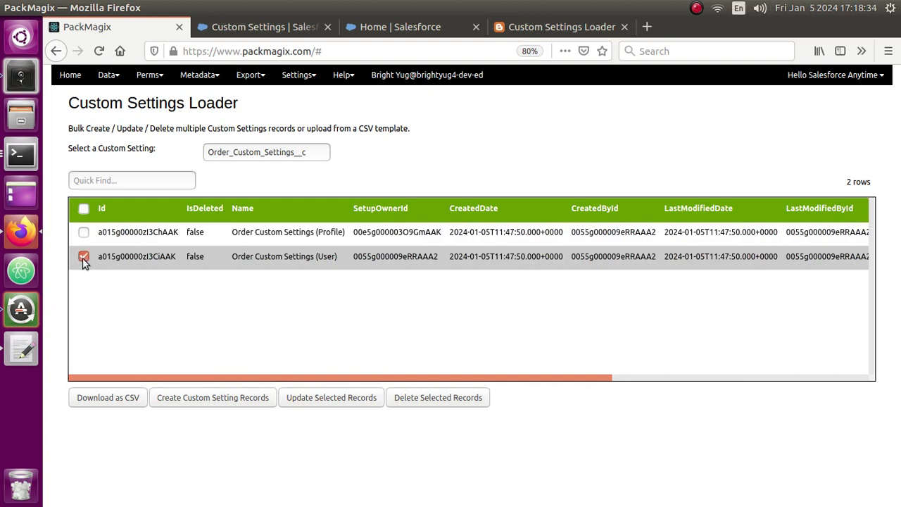
Step: Change the User record's Division_Description__c to 'Test 11' by appending 1, and save the update
click(314, 401)
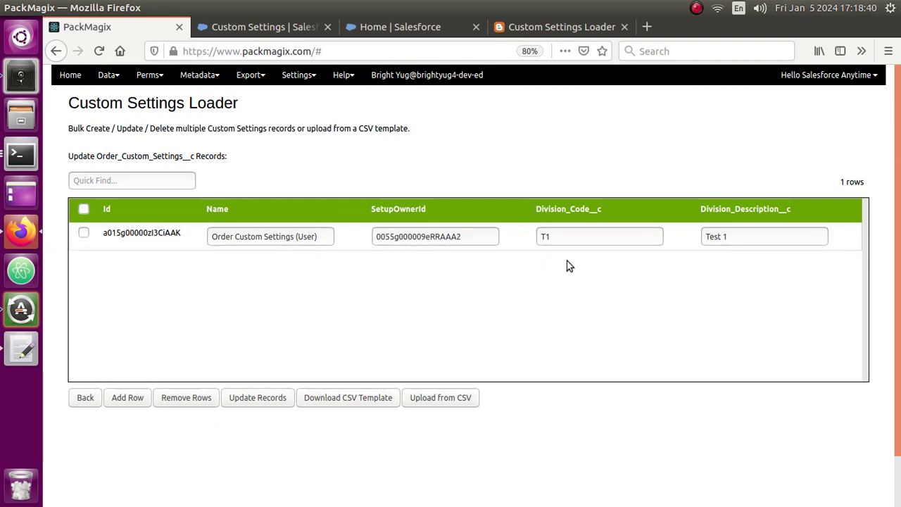
click(739, 243)
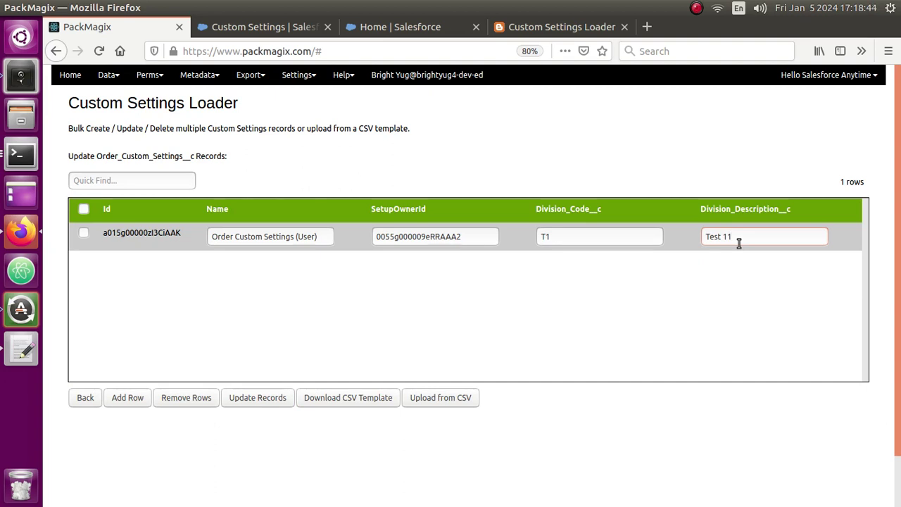
text(1)
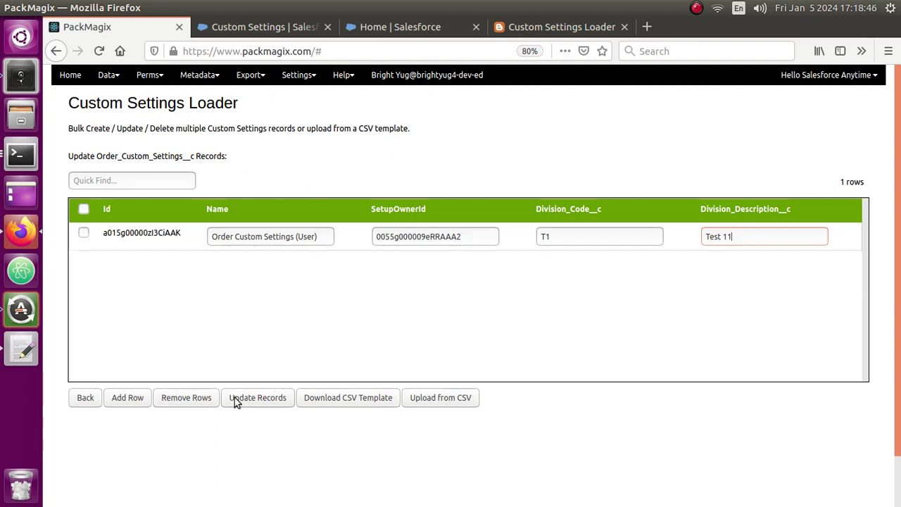
click(246, 399)
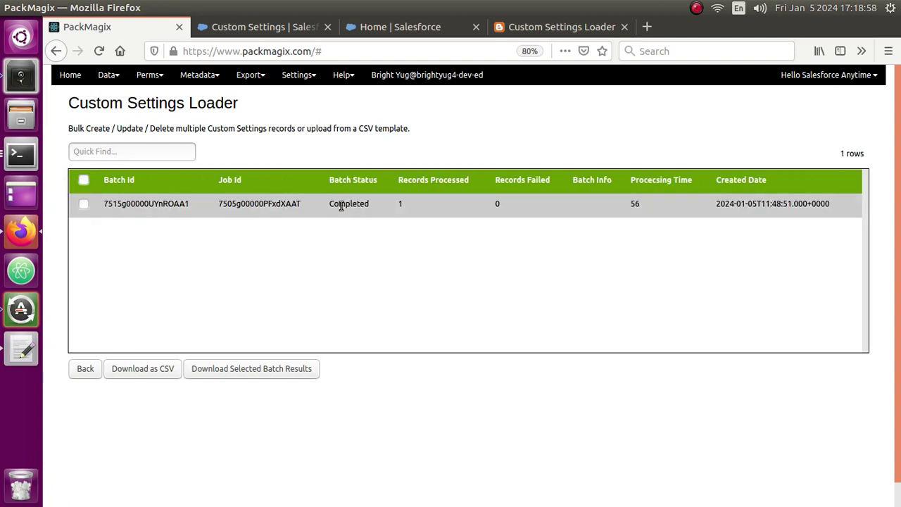
Step: Highlight the batch result's Completed status and its 1 processed record
drag(338, 208, 369, 208)
click(383, 211)
double_click(400, 203)
click(134, 329)
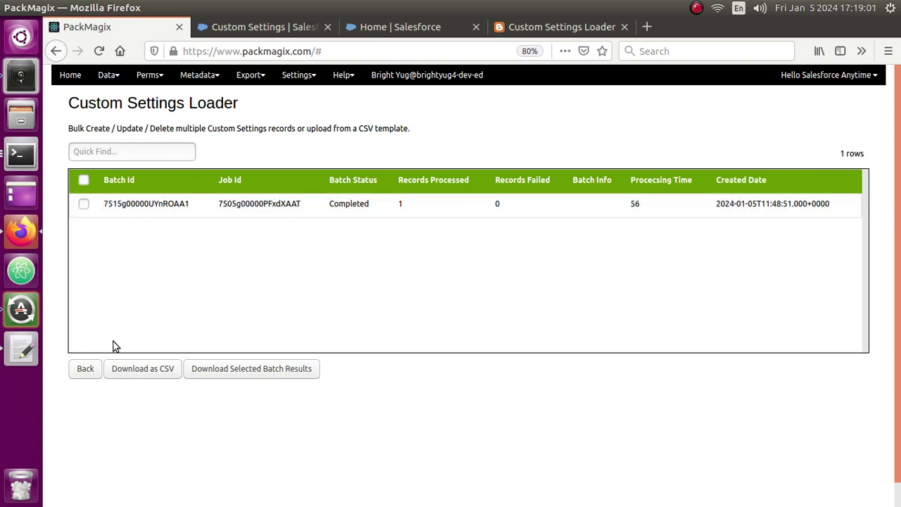
Step: Go back to the Order_Custom_Settings__c list and check that Division_Description__c reads 'Test 11'
click(86, 370)
click(85, 399)
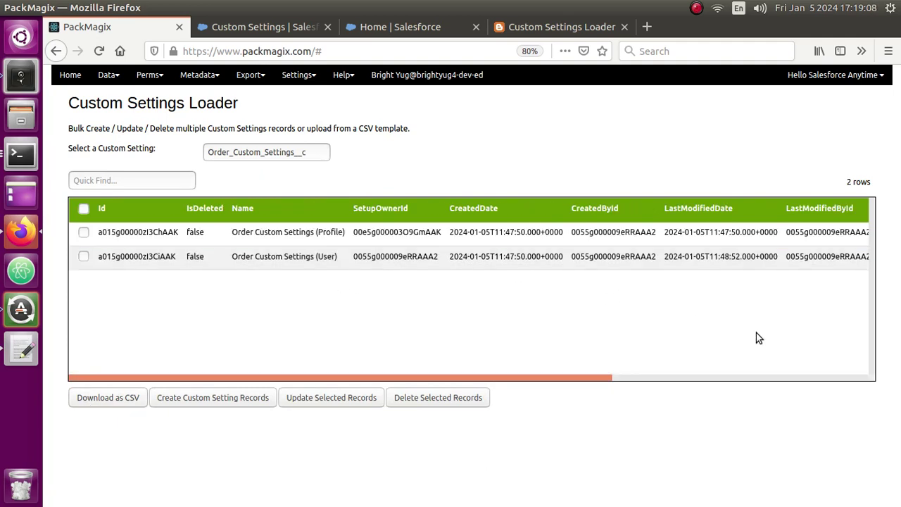
drag(485, 378, 768, 381)
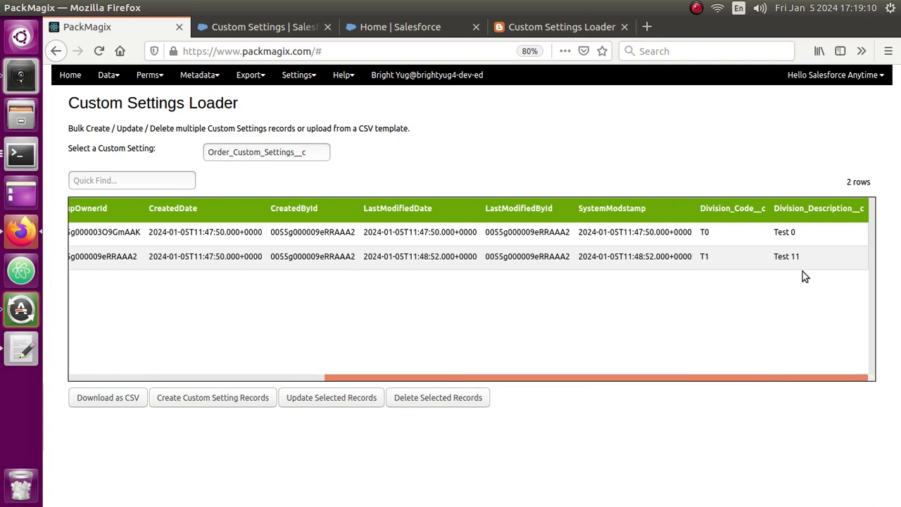
drag(771, 258, 801, 259)
click(780, 301)
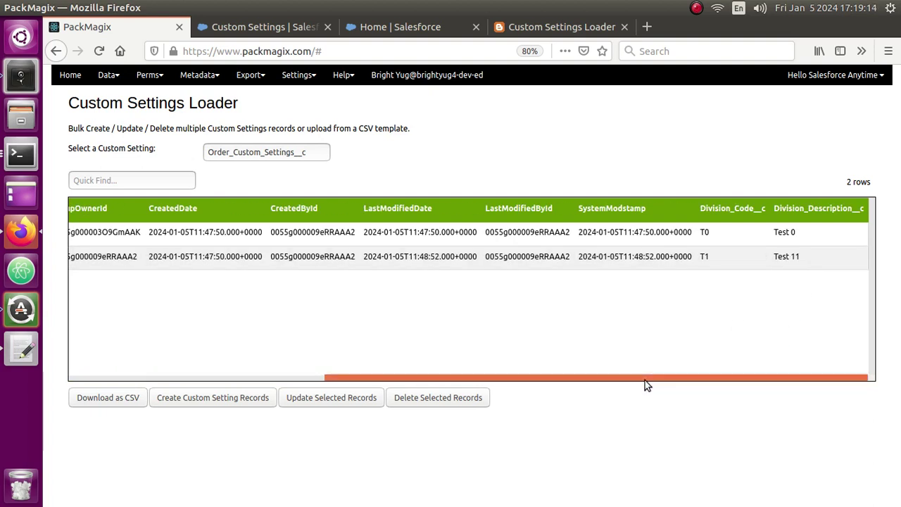
drag(644, 380, 262, 354)
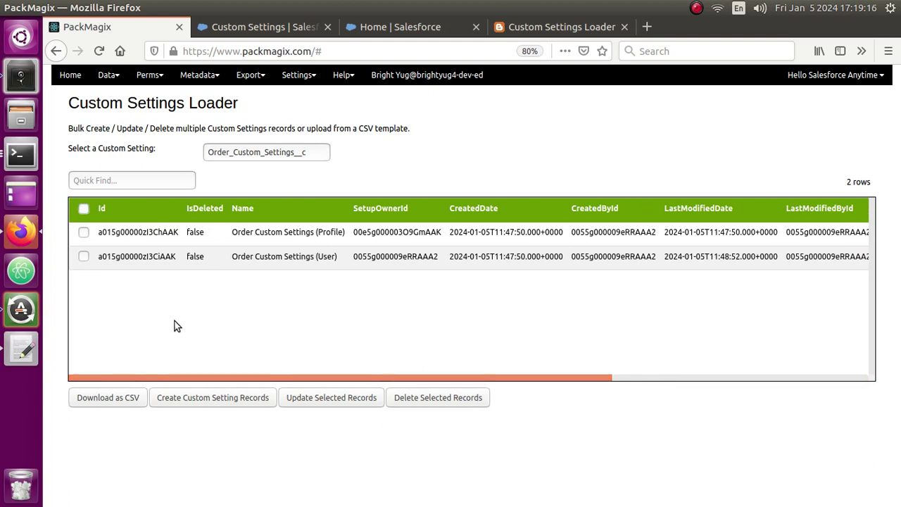